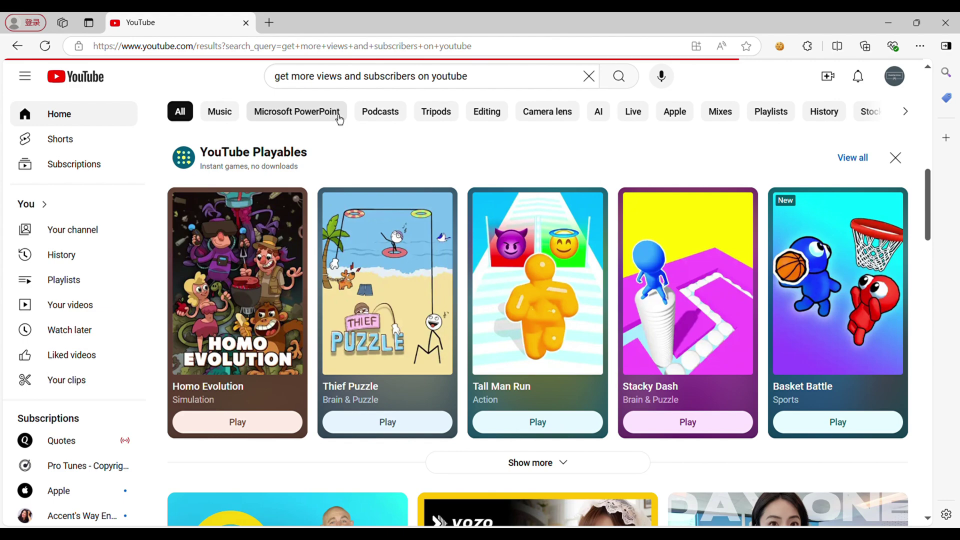
scroll(894, 286, down, 1)
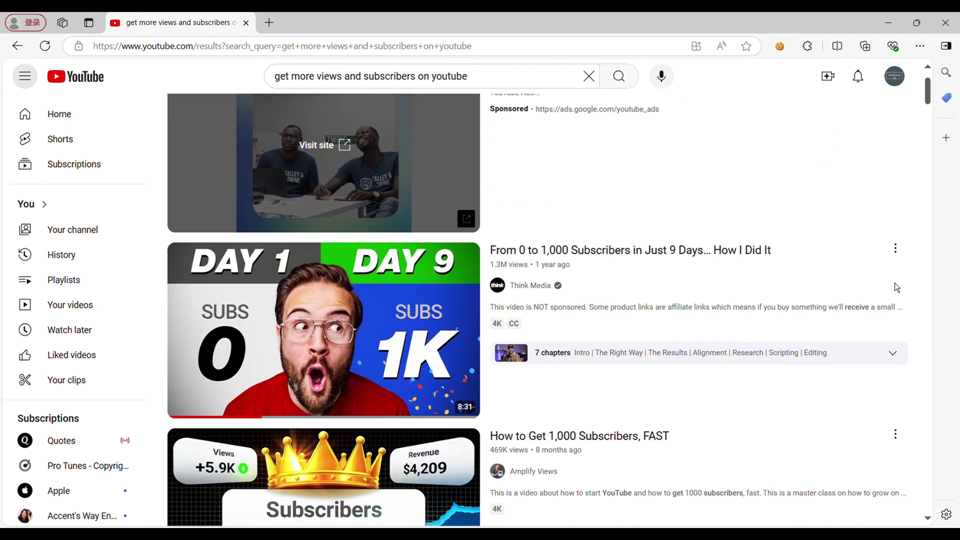
scroll(894, 285, down, 3)
scroll(887, 333, down, 2)
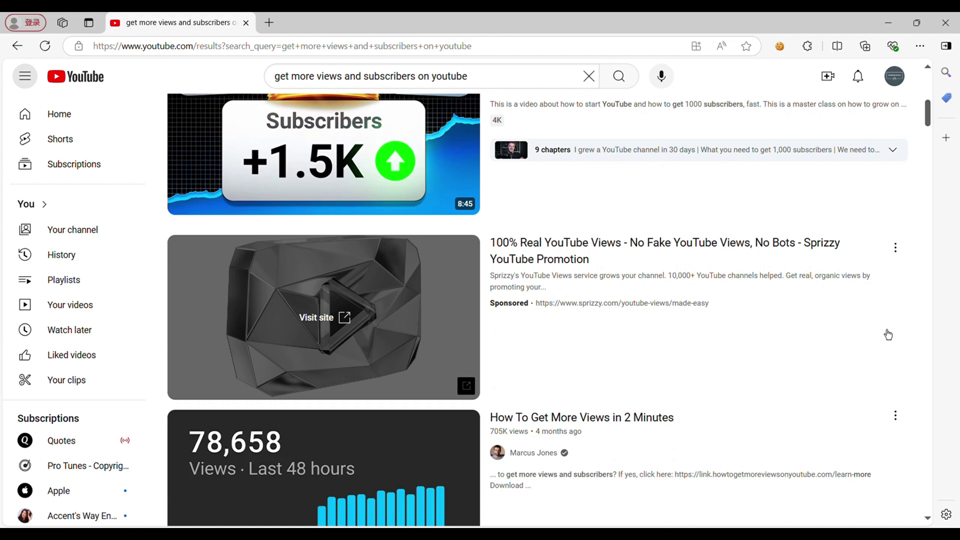
scroll(887, 335, down, 2)
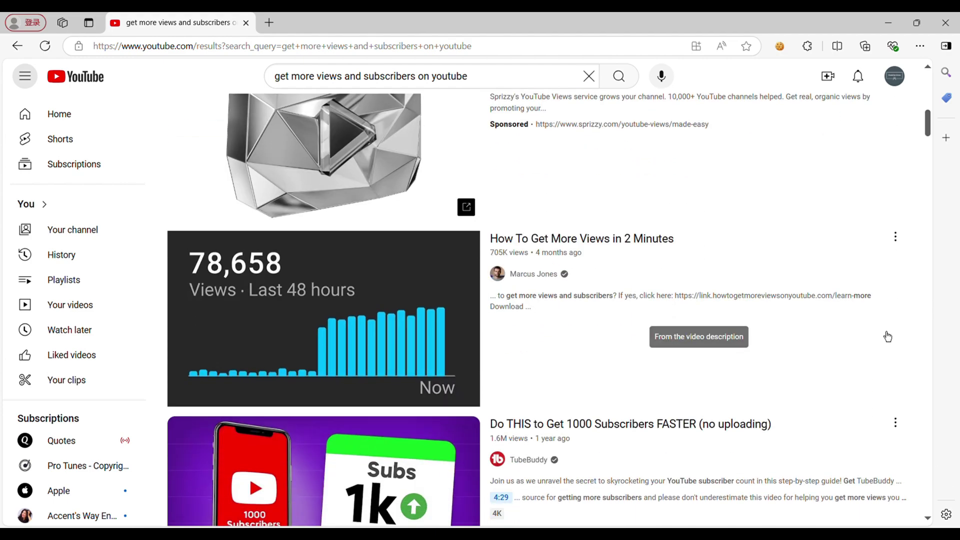
scroll(887, 335, down, 1)
scroll(887, 337, down, 2)
scroll(887, 336, down, 2)
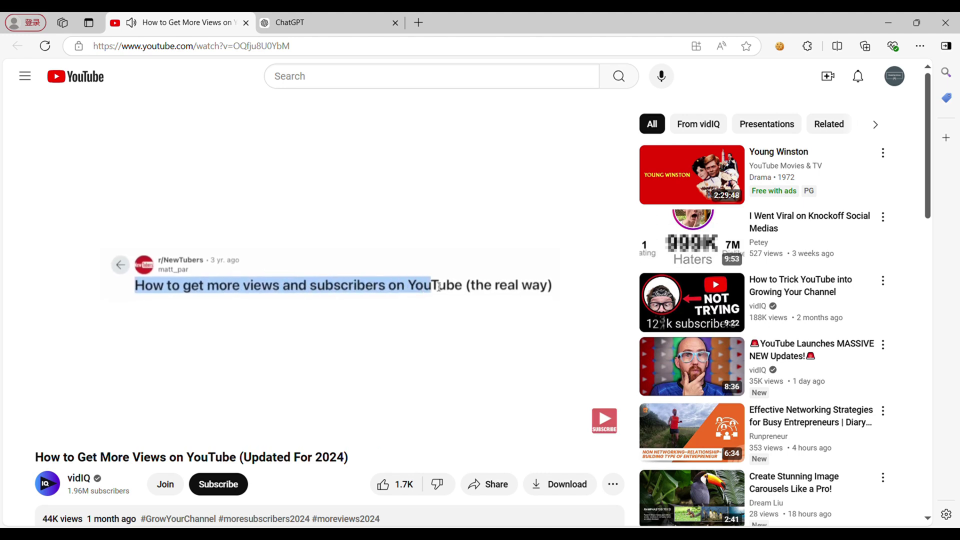
Send the copied YouTube video link to ChatGPT as a summary request
click(314, 46)
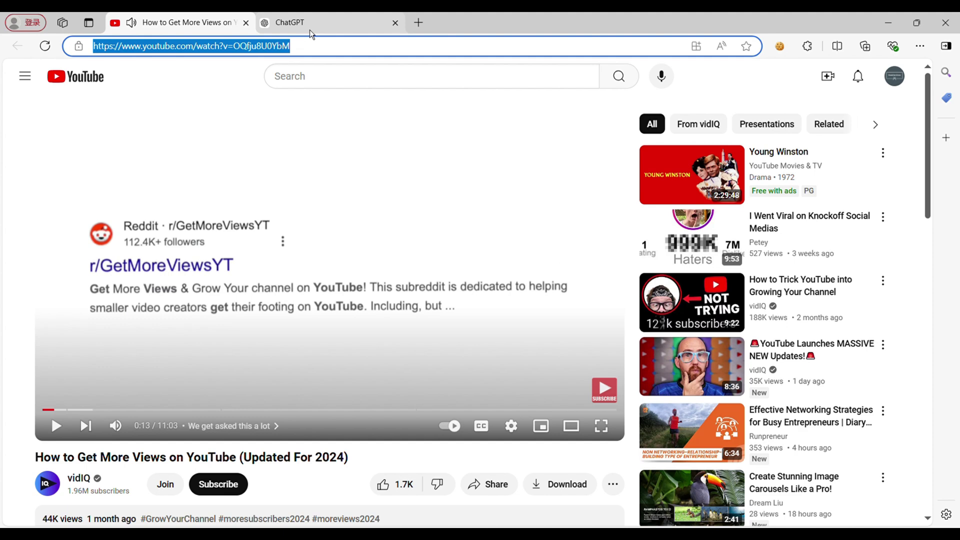
click(310, 29)
text(https://www.youtube.com/watch?v=OQfju8U0YbM)
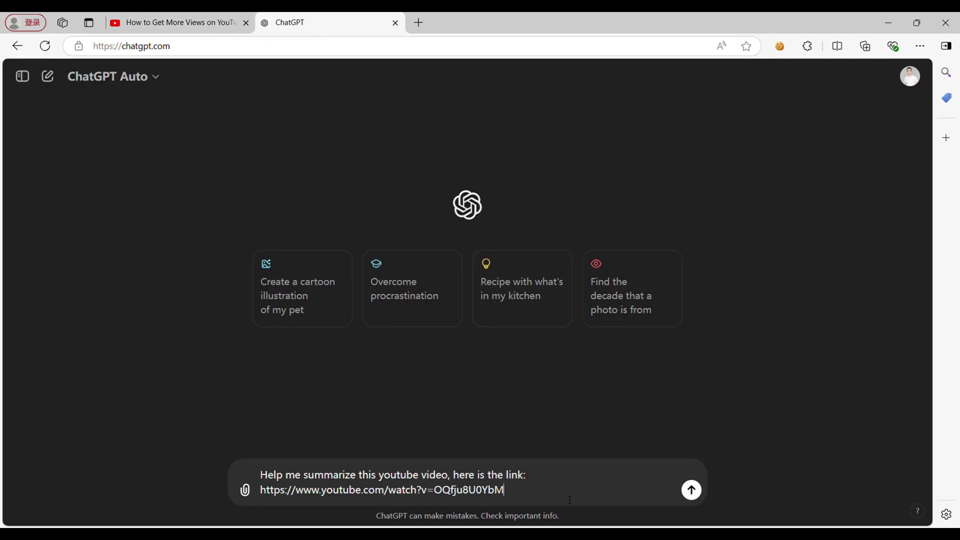
key(Return)
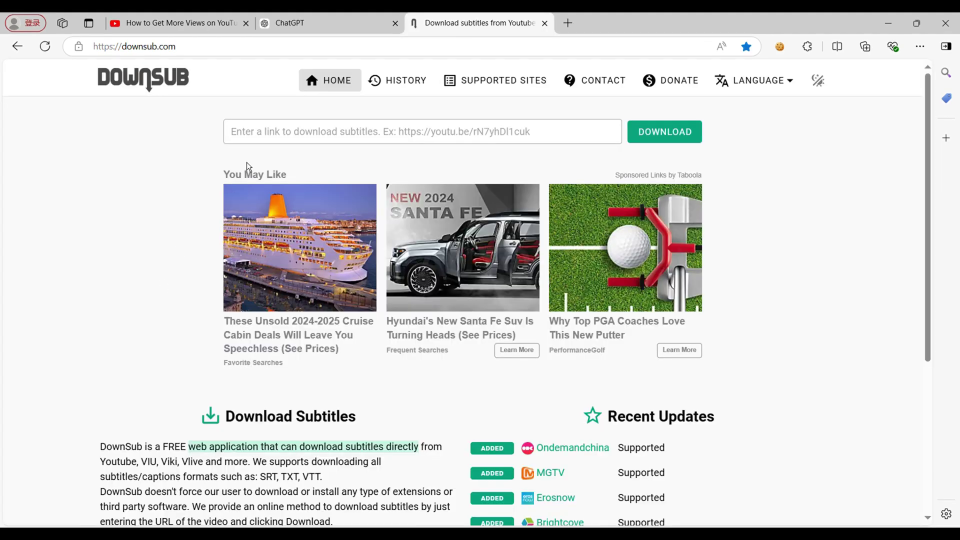
Paste the video link into DownSub and download the English (auto-generated) subtitles as TXT
click(265, 132)
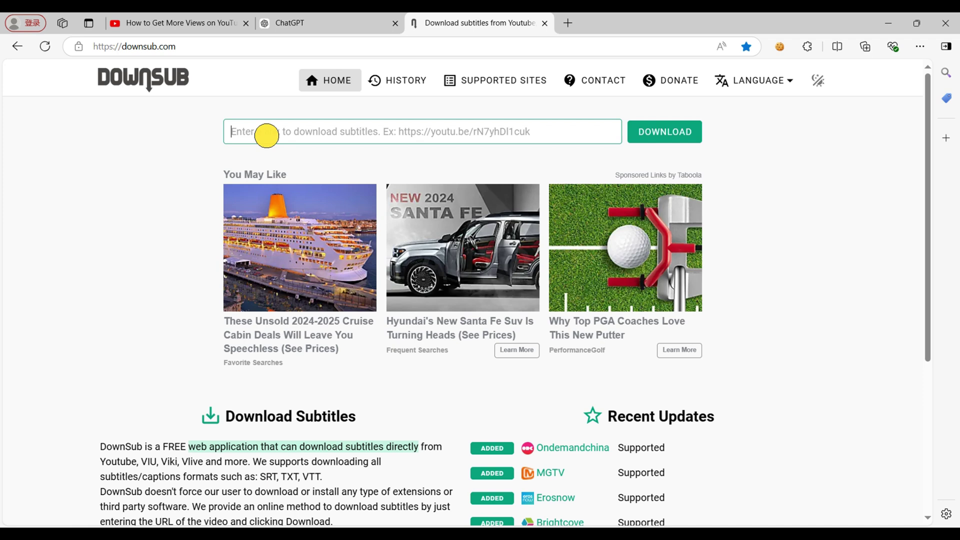
text(https://www.youtube.com/watch?v=OQfju8U0YbM)
click(691, 133)
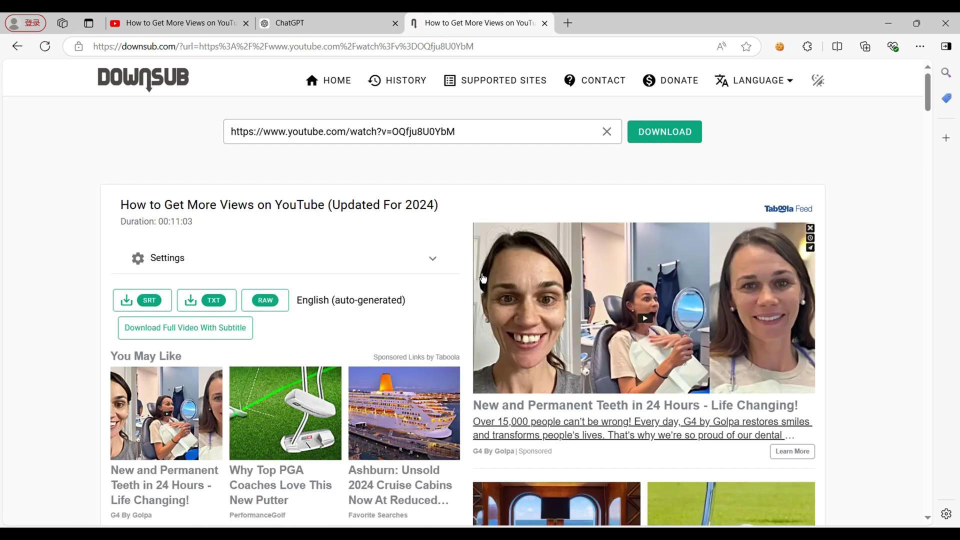
triple_click(353, 322)
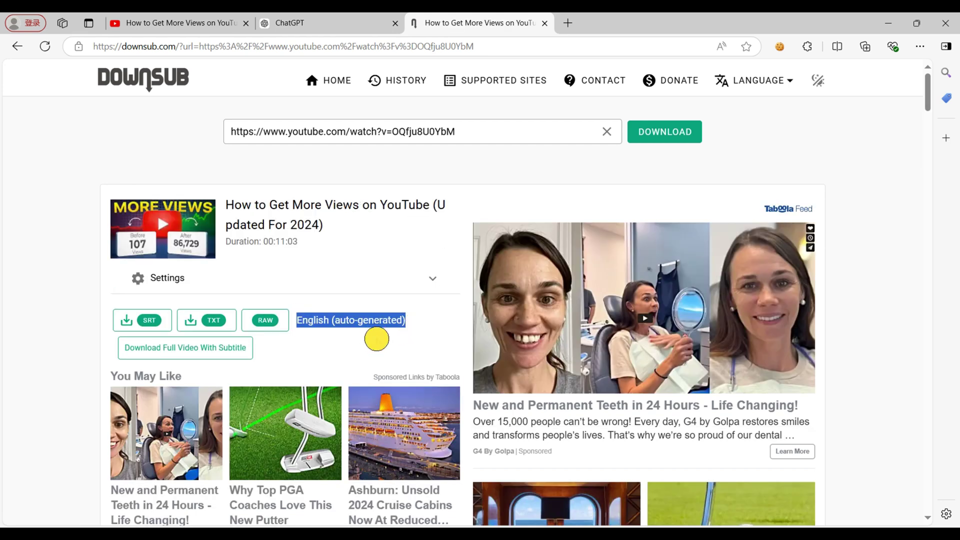
click(196, 322)
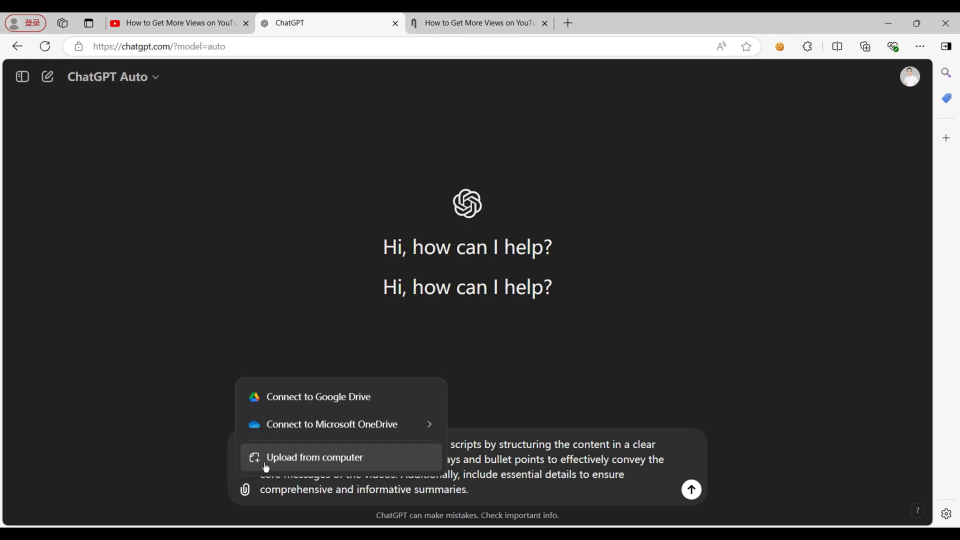
Send the TXT transcript with a summarize prompt, then highlight the 'Niche Doesn't Box You In' heading
click(264, 465)
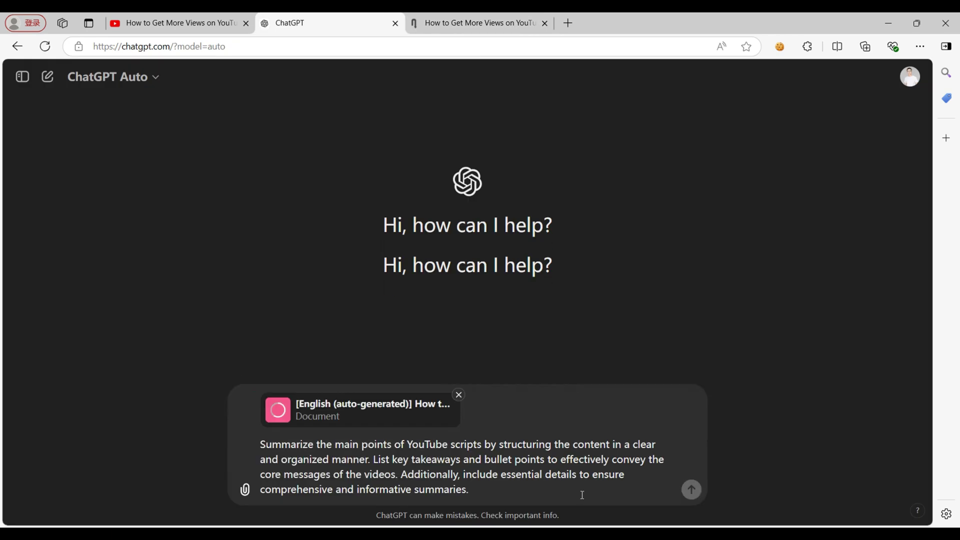
key(Return)
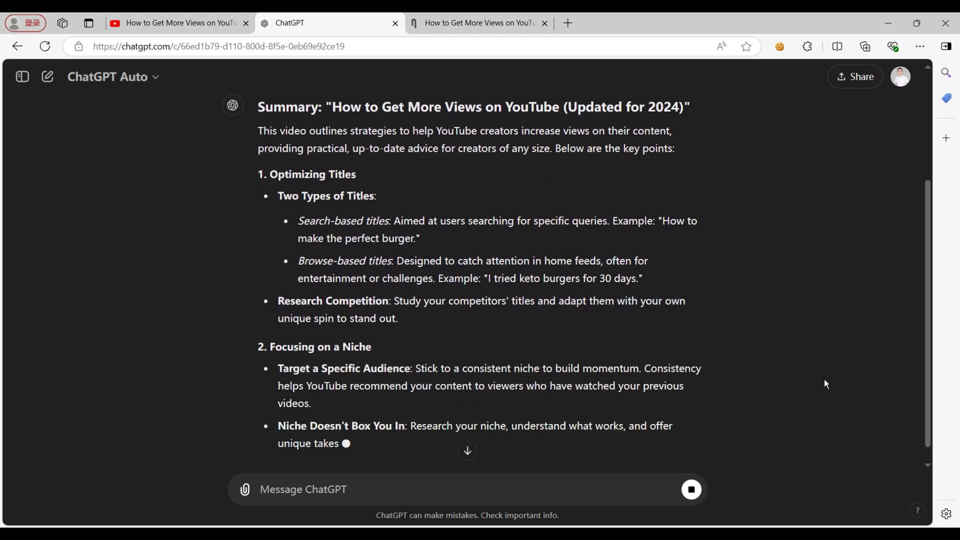
drag(277, 284, 402, 284)
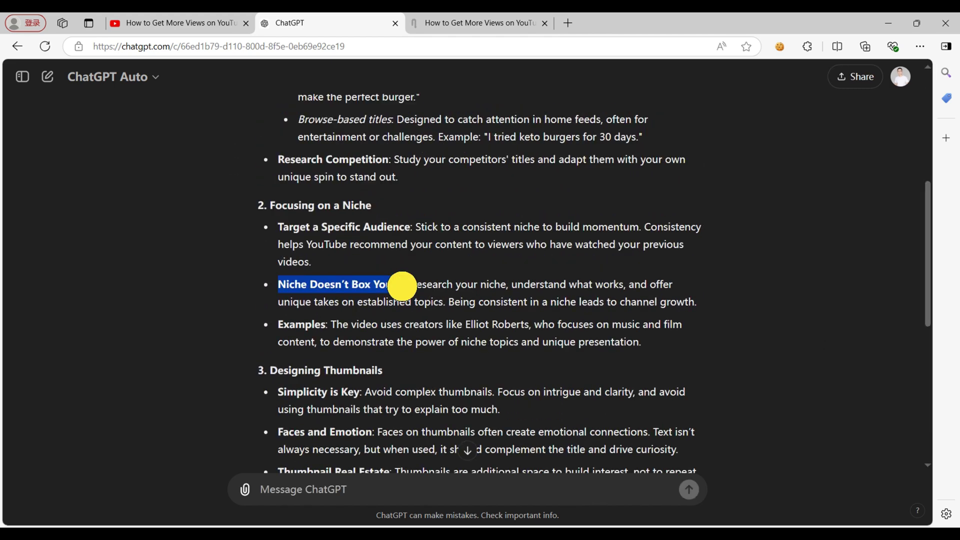
Ask ChatGPT a follow-up about niches, then ask 'where to get thumbnail ideas'
click(370, 494)
text(What)
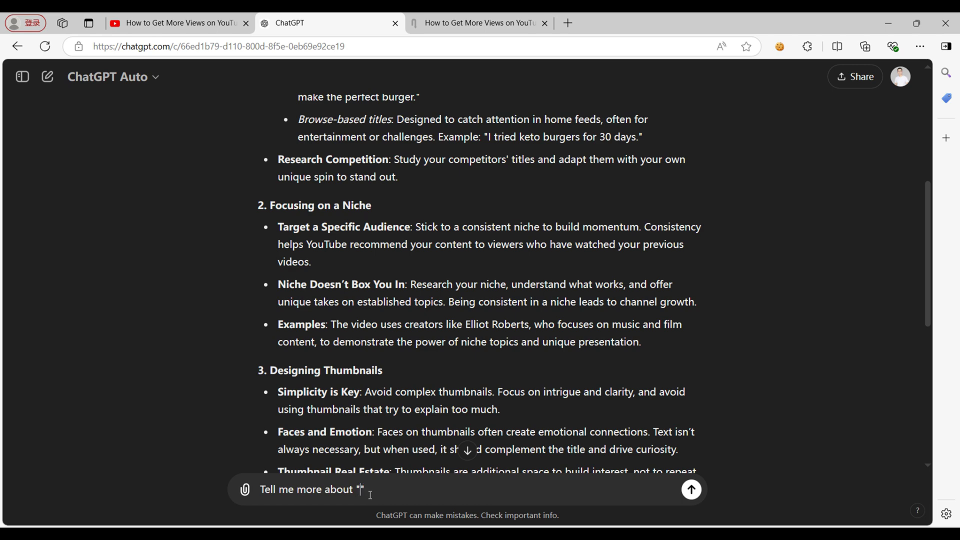
key(Return)
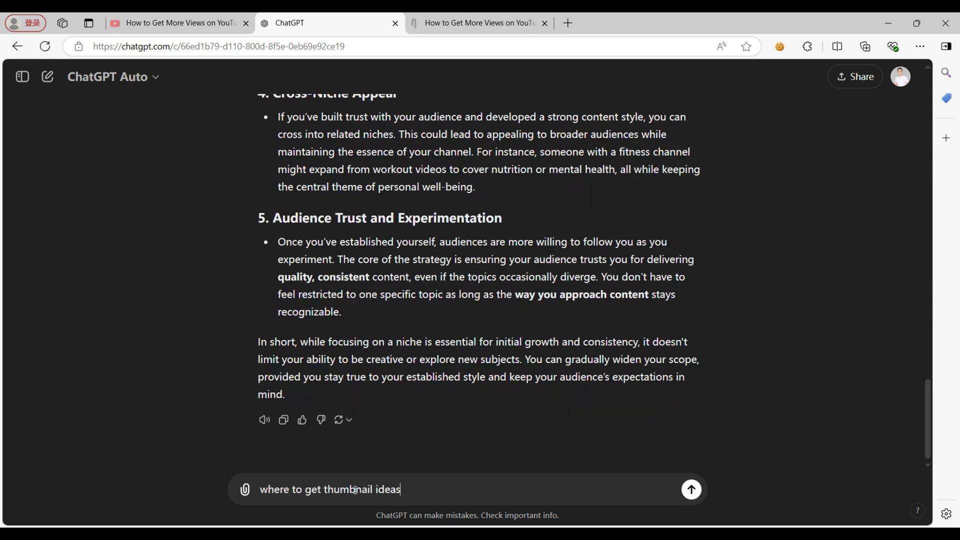
key(Return)
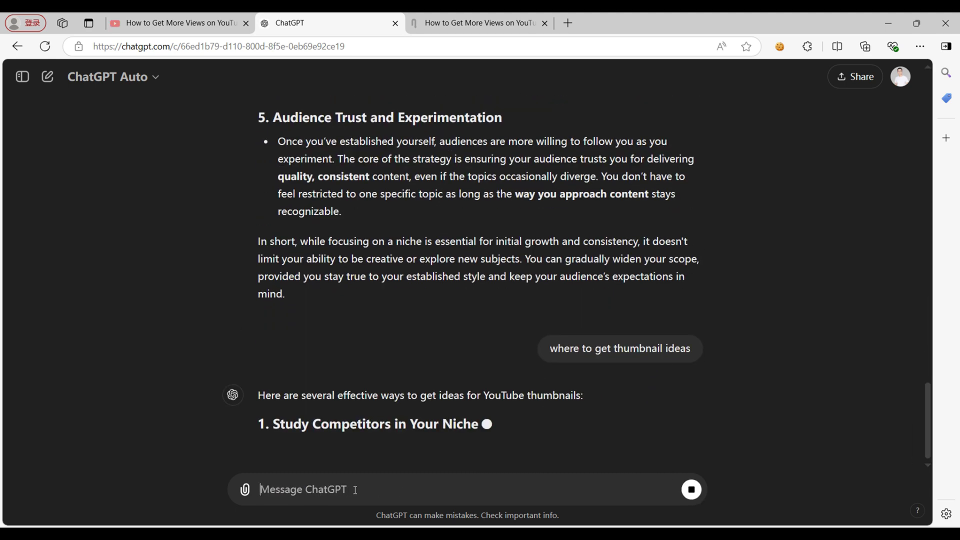